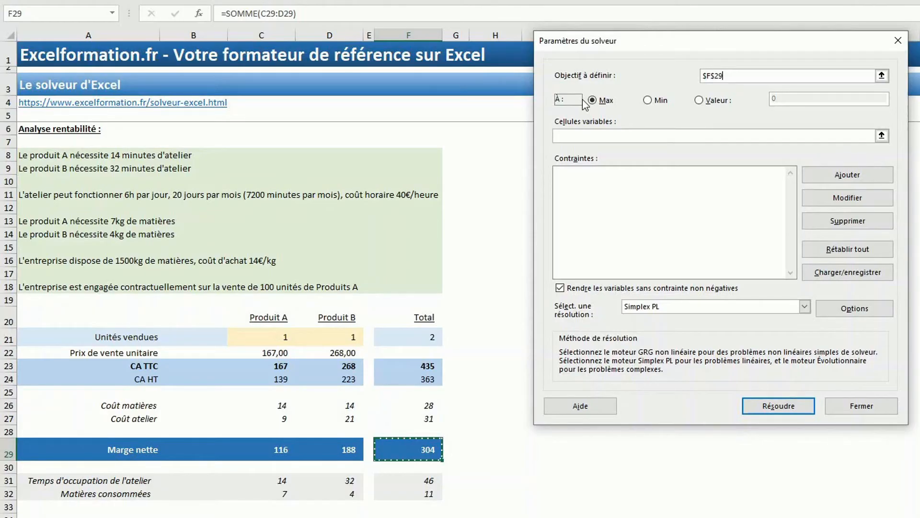
Set C21:D21 as the Solver's variable cells and add a constraint requiring C21 to be an integer (ent).
{"action": "left_click", "coordinate": [586, 135]}
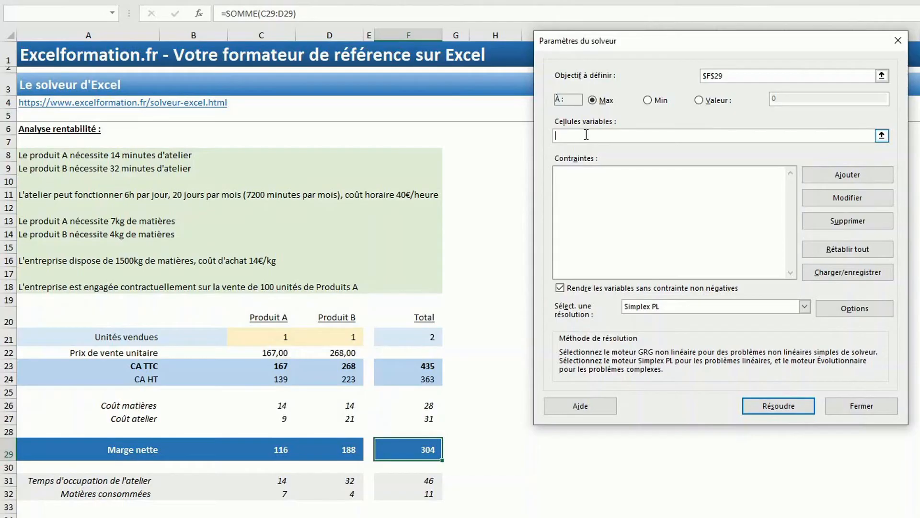
{"action": "left_click_drag", "start_coordinate": [275, 339], "coordinate": [316, 342]}
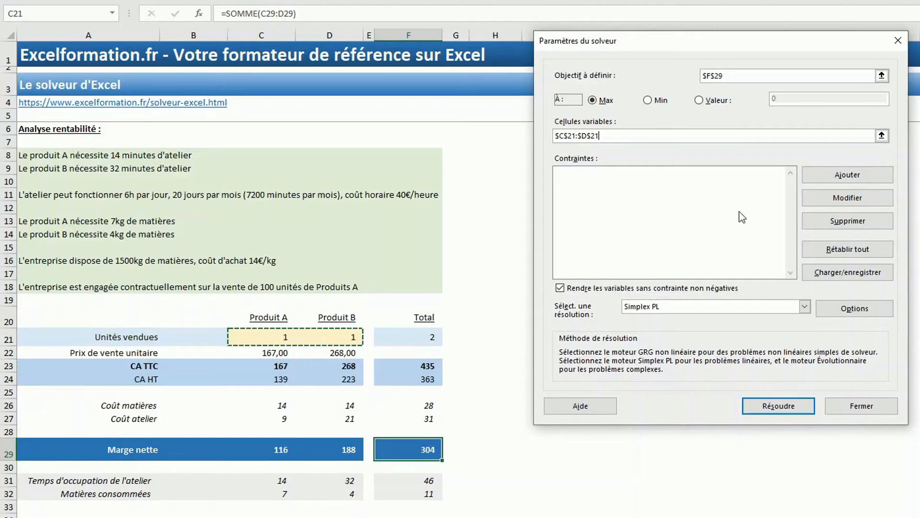
{"action": "left_click", "coordinate": [837, 176]}
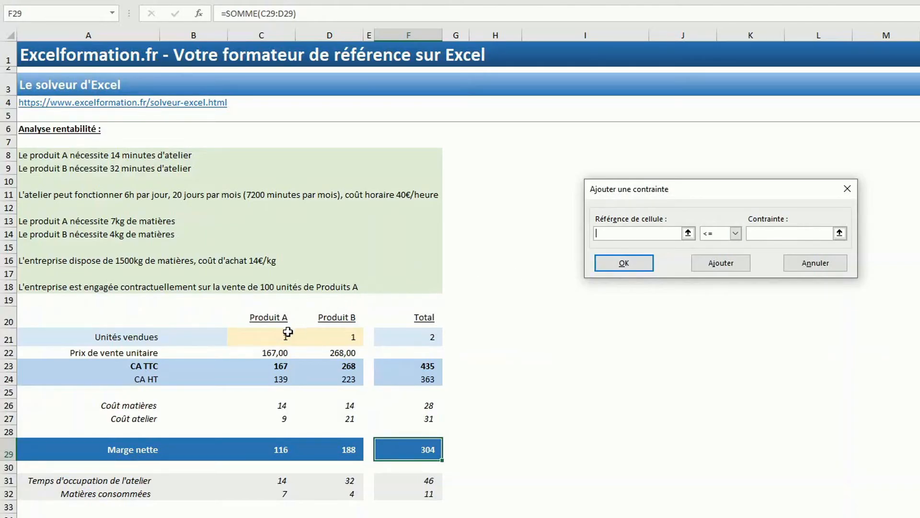
{"action": "left_click", "coordinate": [273, 337]}
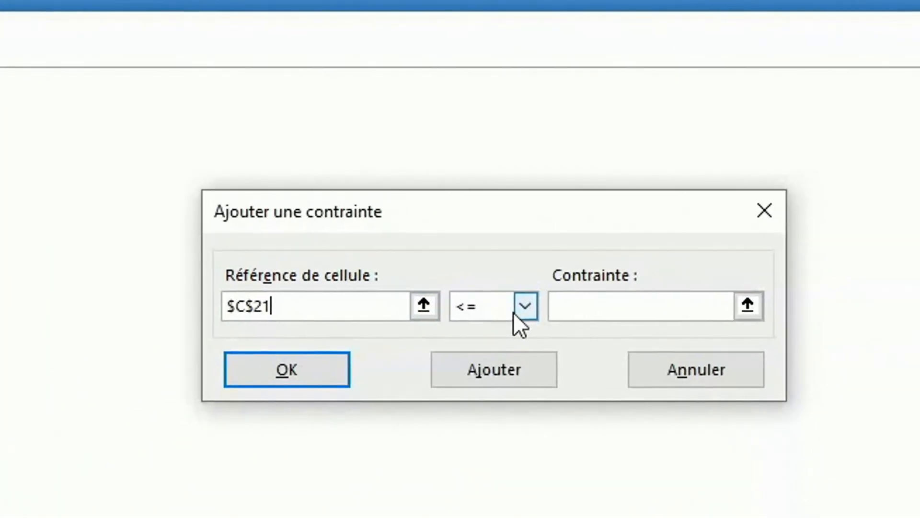
{"action": "left_click", "coordinate": [736, 234]}
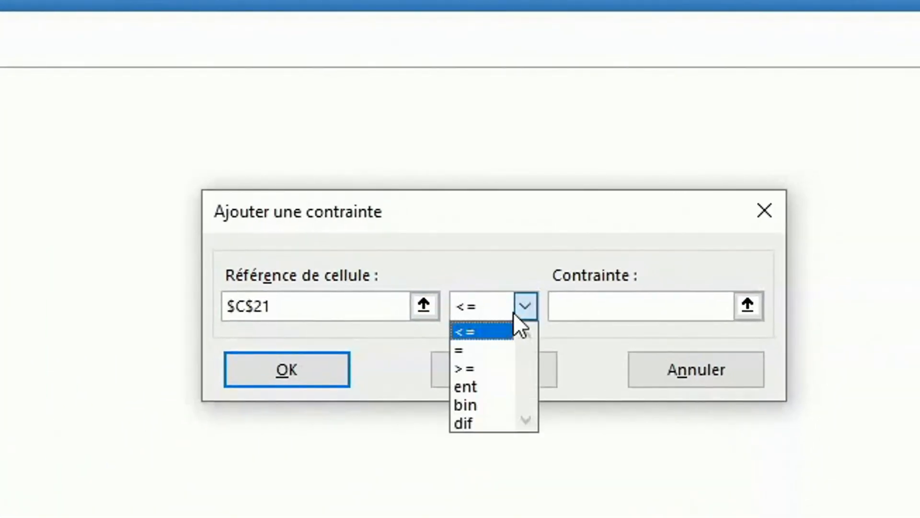
{"action": "left_click", "coordinate": [483, 386]}
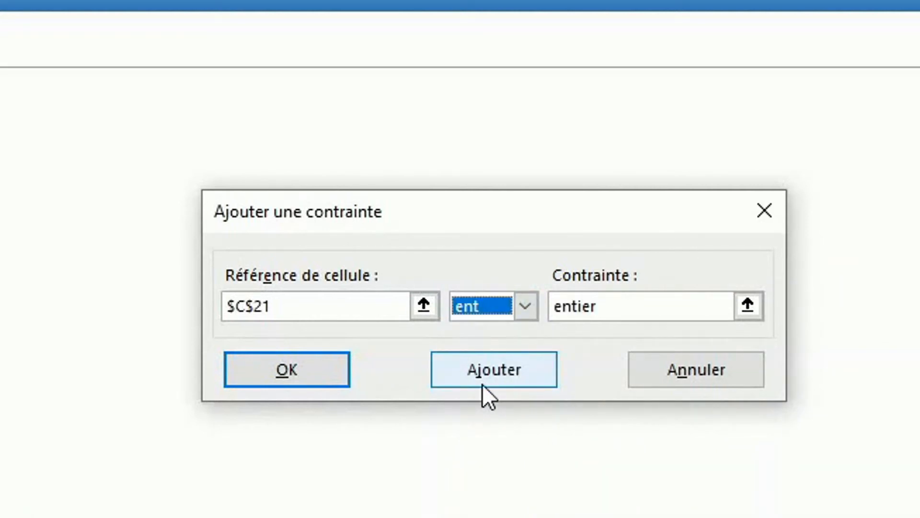
{"action": "left_click", "coordinate": [484, 372]}
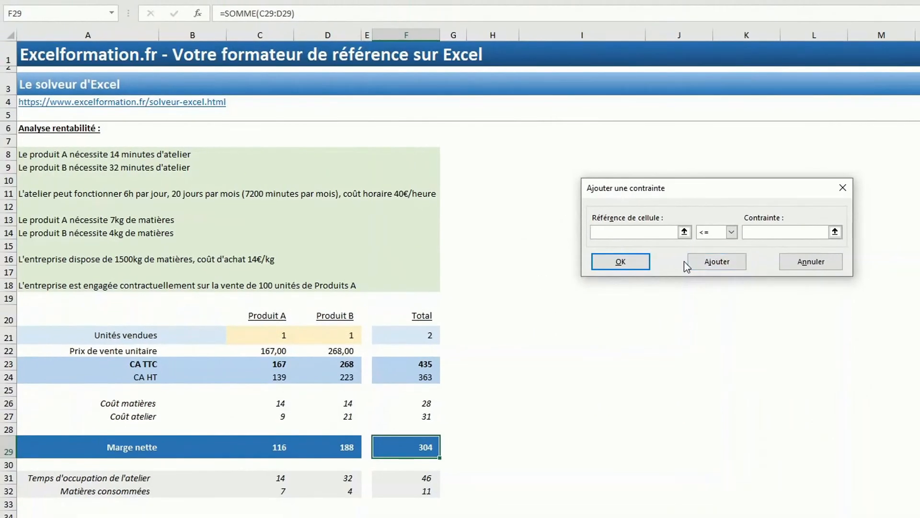
Add a constraint requiring the Produit B units in D21 to be an integer (ent).
{"action": "left_click", "coordinate": [342, 336]}
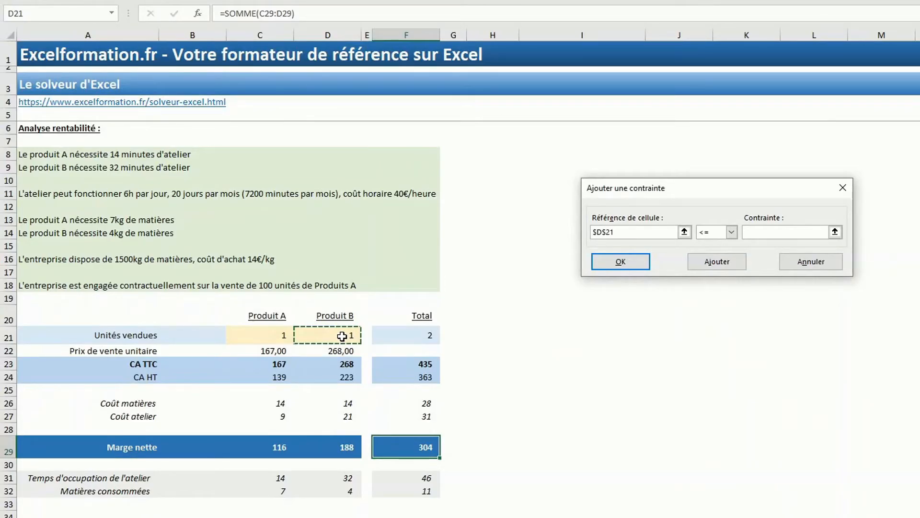
{"action": "left_click", "coordinate": [732, 235]}
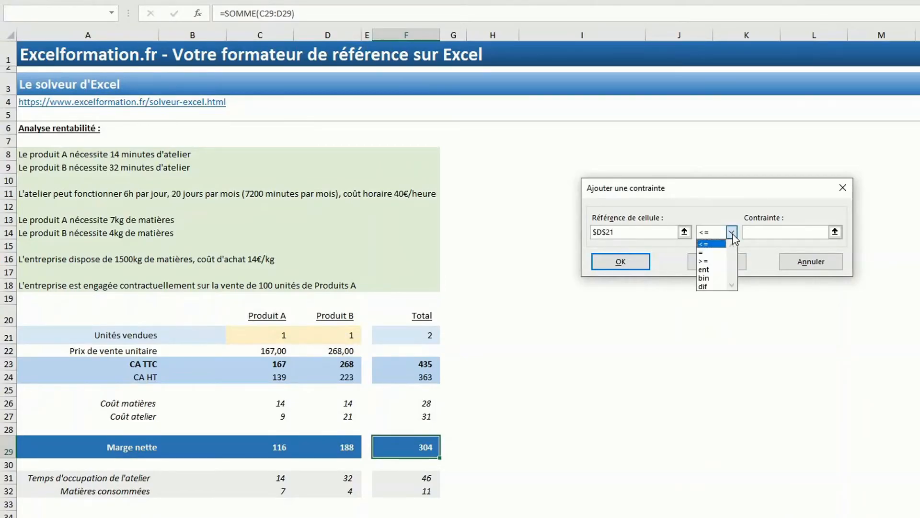
{"action": "left_click", "coordinate": [710, 269]}
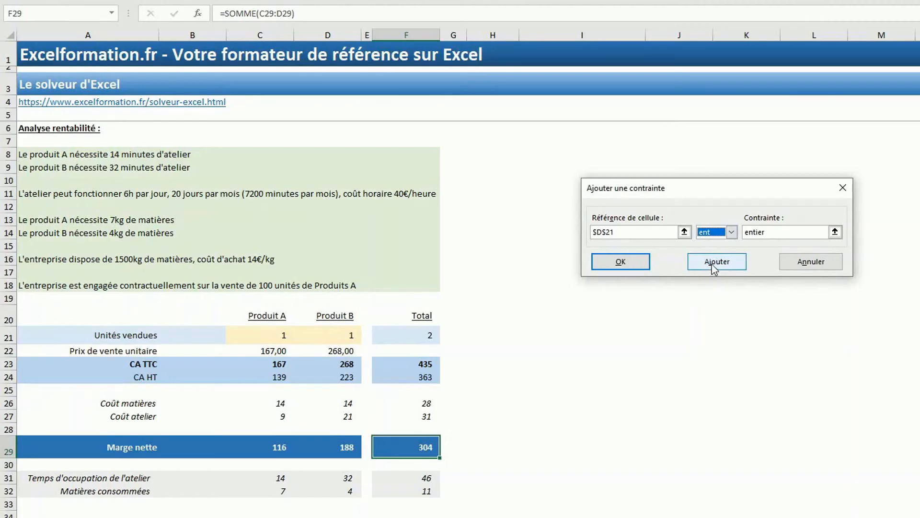
{"action": "left_click", "coordinate": [712, 267]}
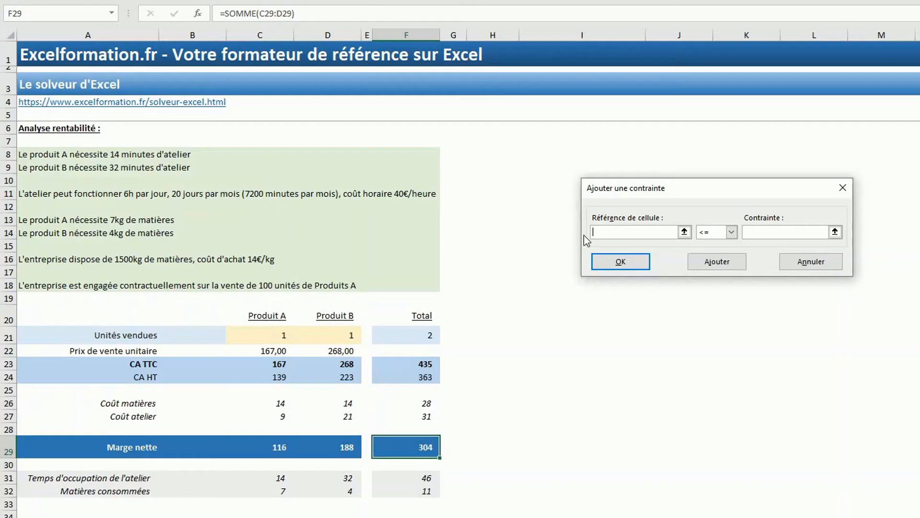
Add a constraint limiting the total workshop time in F31 to <= 7200.
{"action": "left_click", "coordinate": [418, 477]}
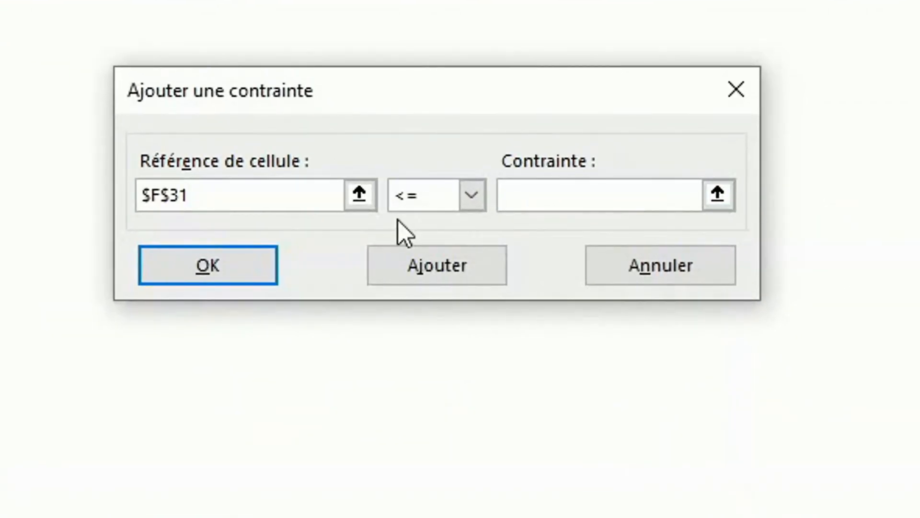
{"action": "left_click", "coordinate": [530, 201]}
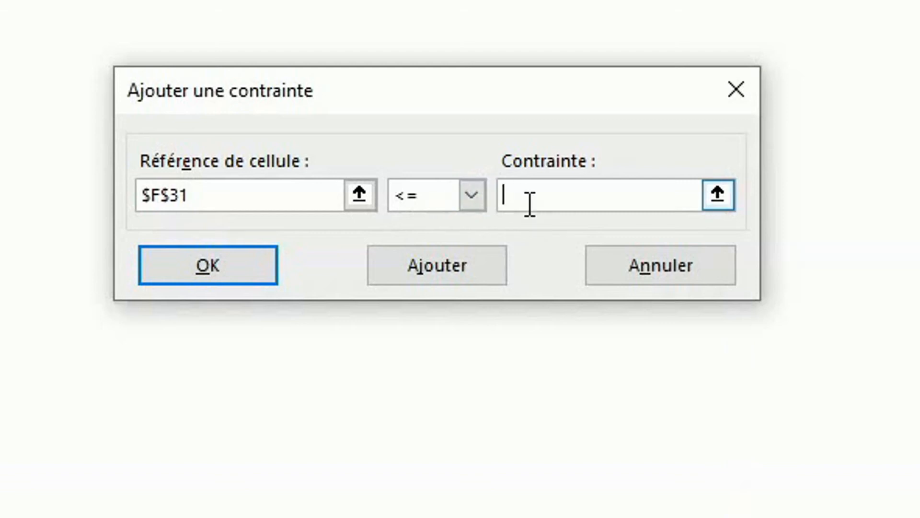
{"action": "type", "text": "7200"}
{"action": "left_click", "coordinate": [457, 268]}
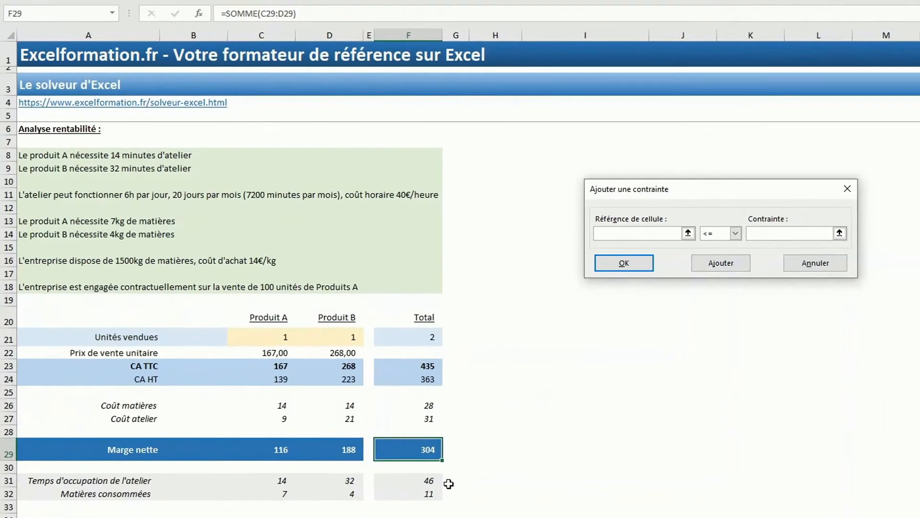
Add a constraint limiting the total materials consumed in F32 to <= 1500.
{"action": "left_click", "coordinate": [412, 497]}
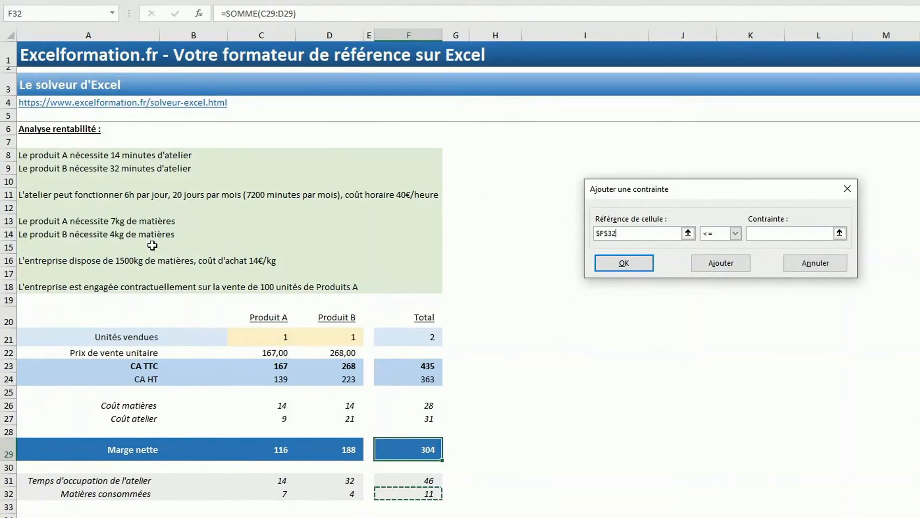
{"action": "left_click", "coordinate": [765, 235]}
{"action": "type", "text": "1"}
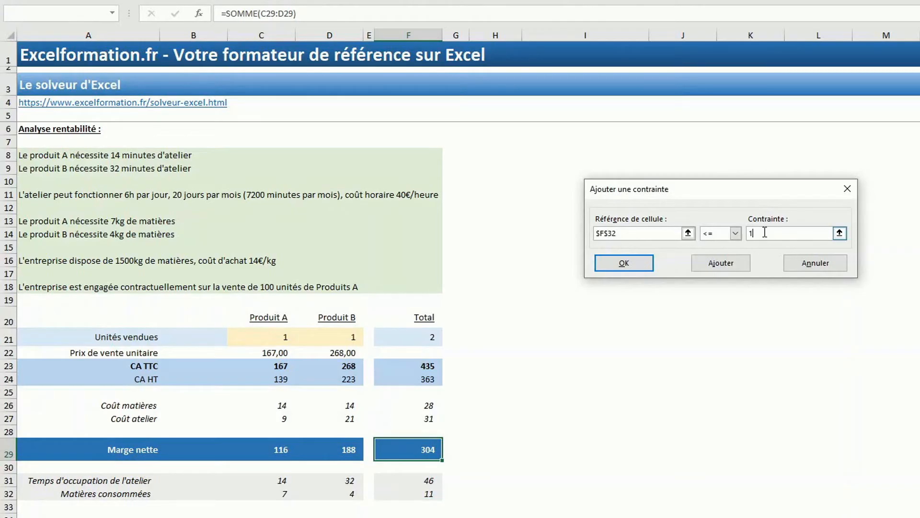
{"action": "type", "text": "500"}
{"action": "left_click", "coordinate": [735, 266]}
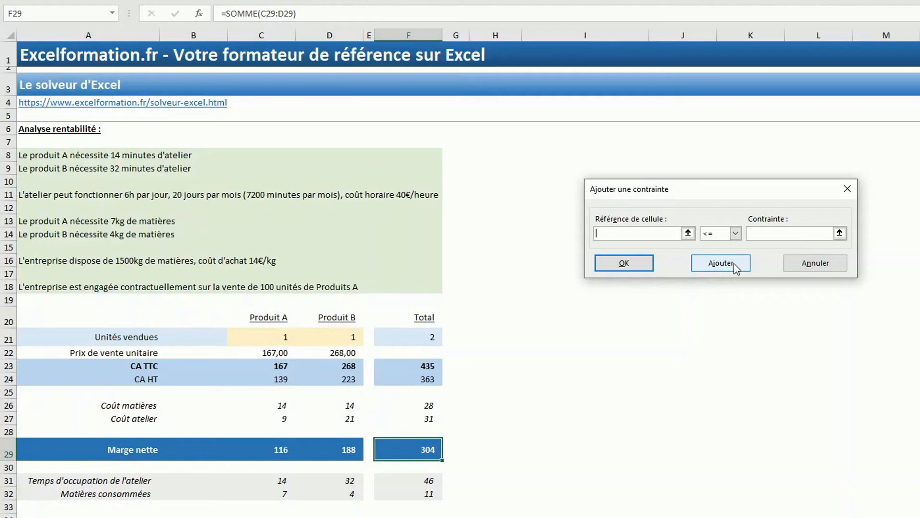
Add a final constraint requiring the Produit A units in C21 to be >= 100 and return to the Solver parameters.
{"action": "left_click", "coordinate": [271, 341]}
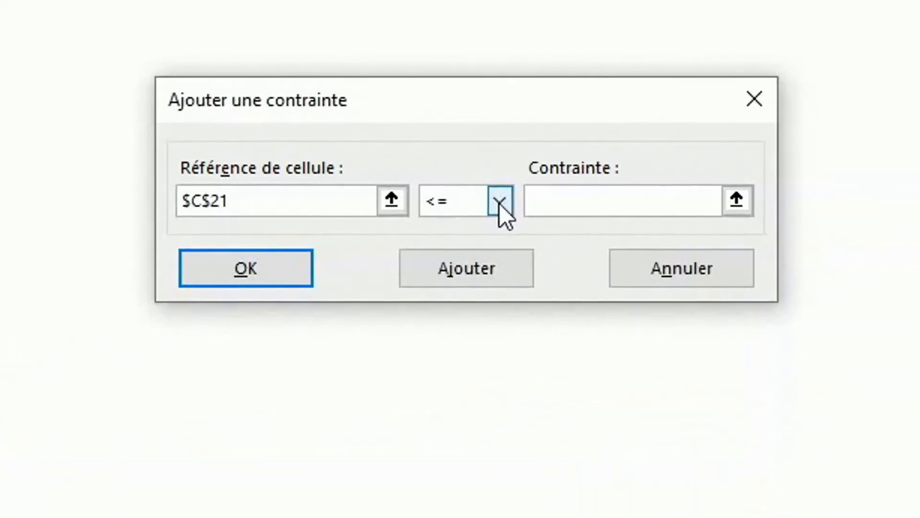
{"action": "left_click", "coordinate": [736, 234]}
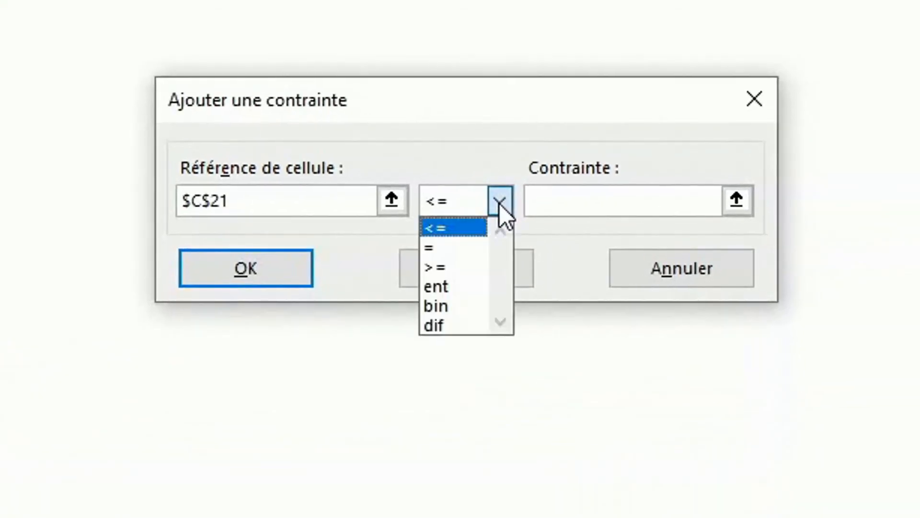
{"action": "left_click", "coordinate": [454, 269]}
{"action": "type", "text": "100"}
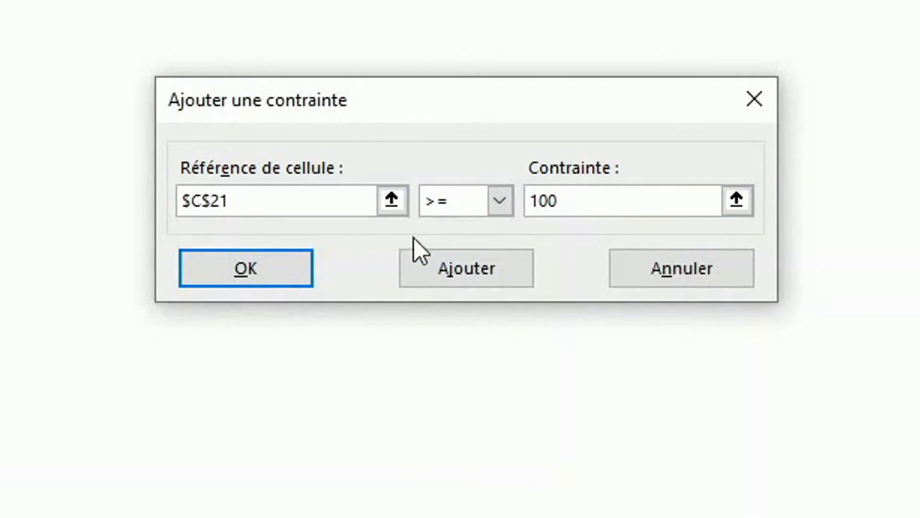
{"action": "left_click", "coordinate": [283, 271]}
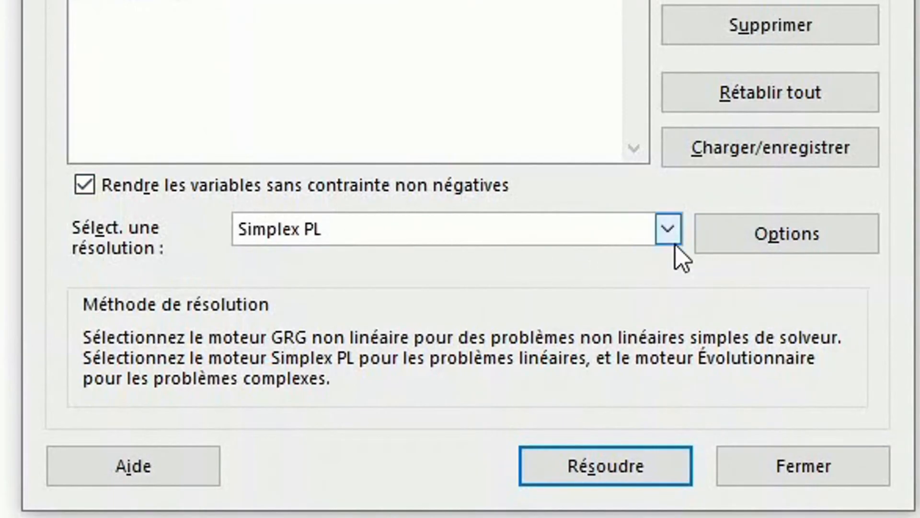
Choose Simplex PL as the solving method and run the Solver.
{"action": "left_click", "coordinate": [672, 230]}
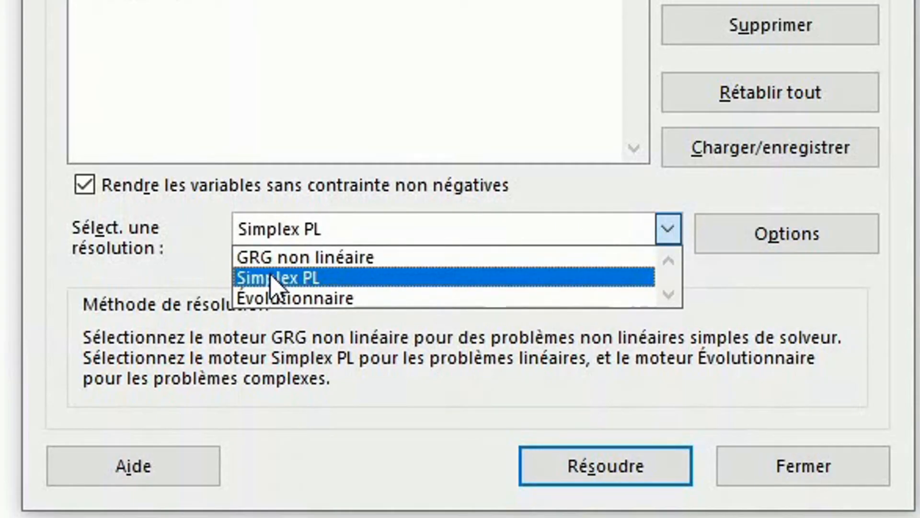
{"action": "left_click", "coordinate": [273, 285]}
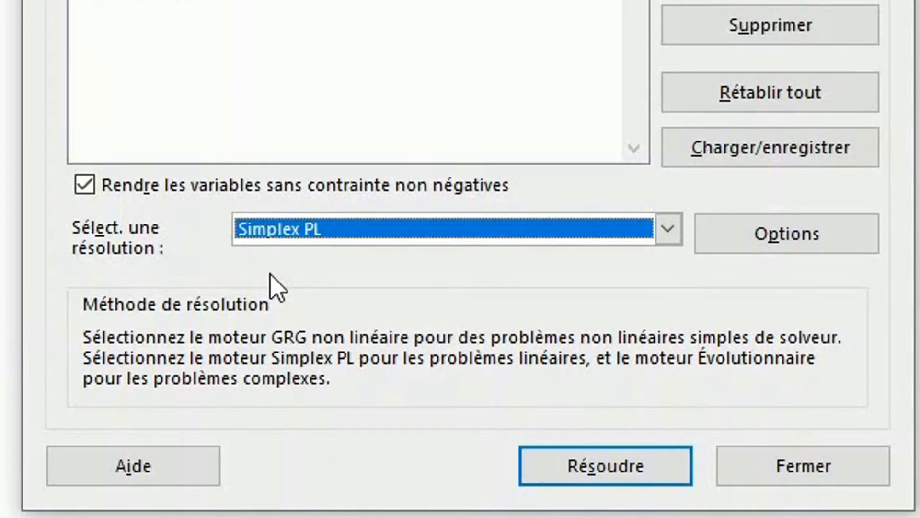
{"action": "left_click", "coordinate": [617, 465]}
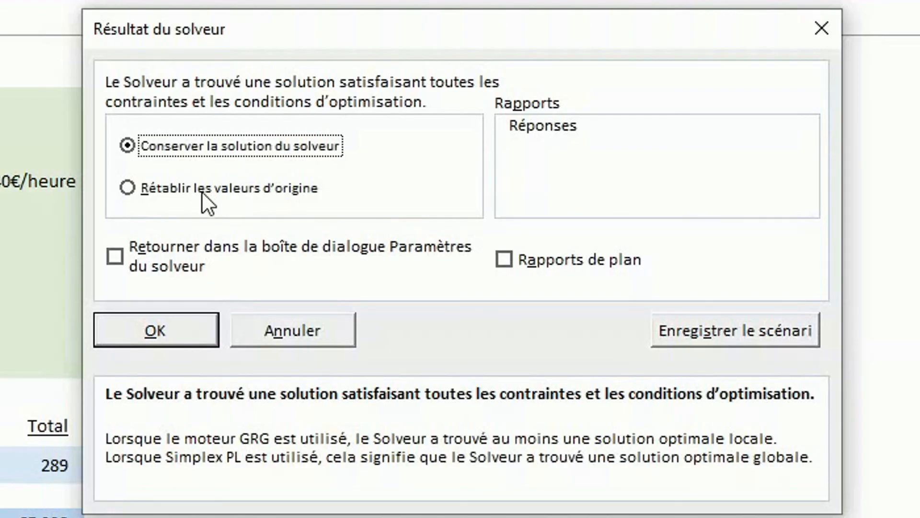
Keep the Solver solution and generate the Réponses report with the Rapports de plan option enabled.
{"action": "left_click", "coordinate": [168, 268]}
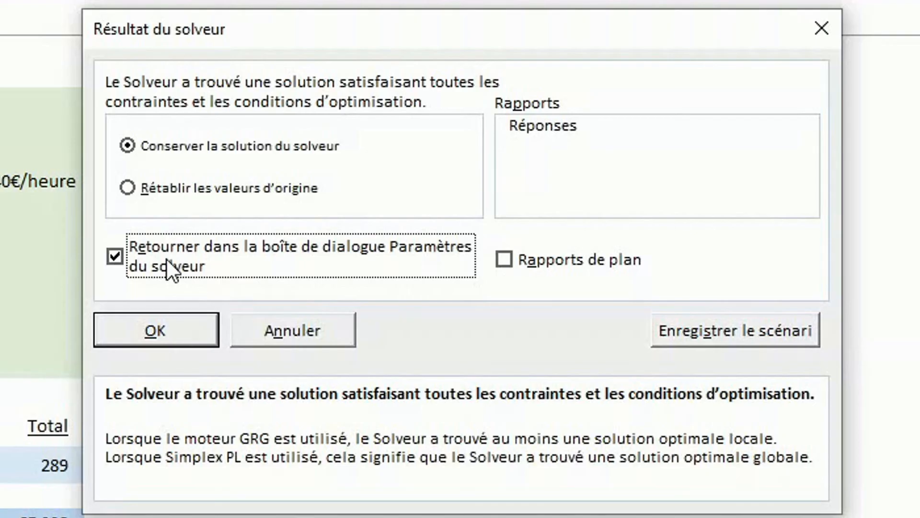
{"action": "left_click", "coordinate": [168, 269]}
{"action": "left_click", "coordinate": [508, 260]}
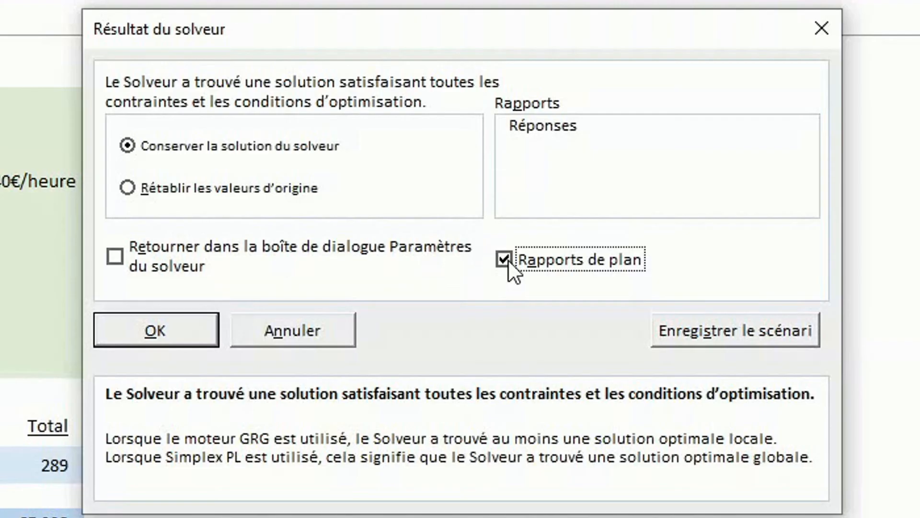
{"action": "left_click", "coordinate": [548, 124]}
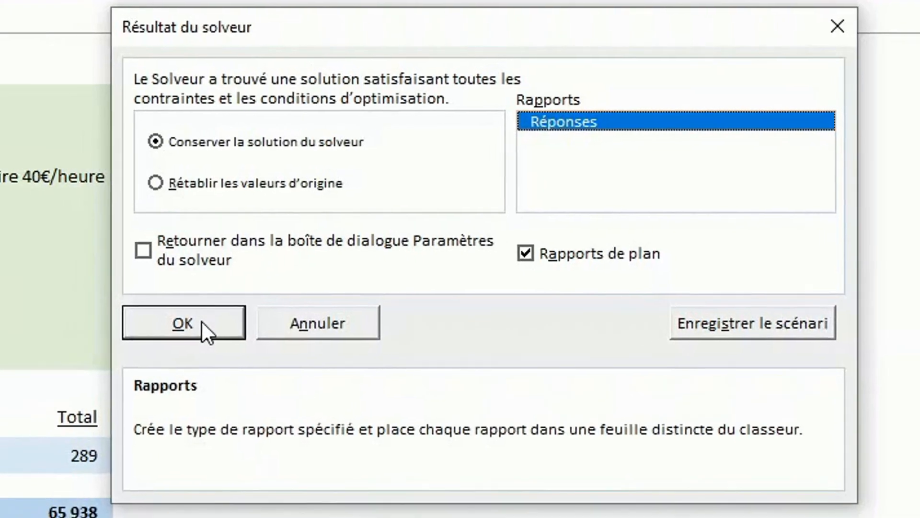
{"action": "left_click", "coordinate": [174, 328]}
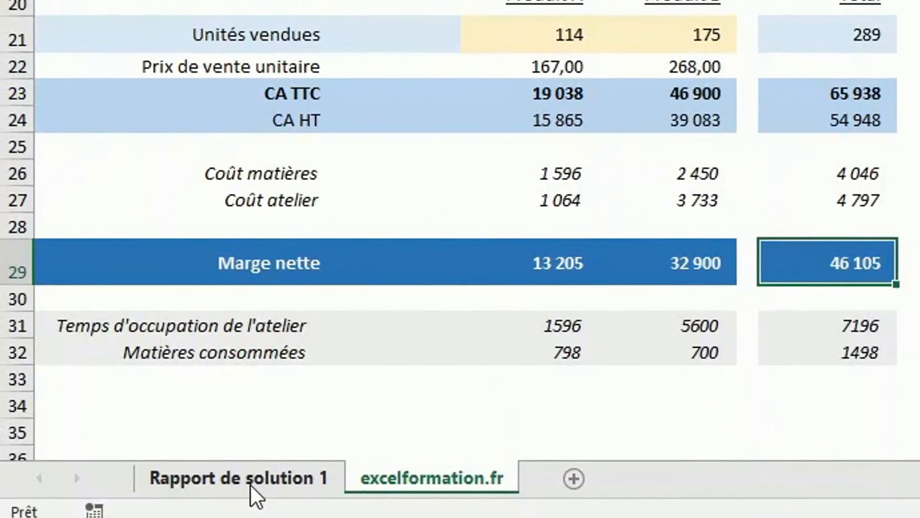
Open the Rapport de solution 1 sheet and expand its Solver engine and Solver options details.
{"action": "left_click", "coordinate": [254, 477]}
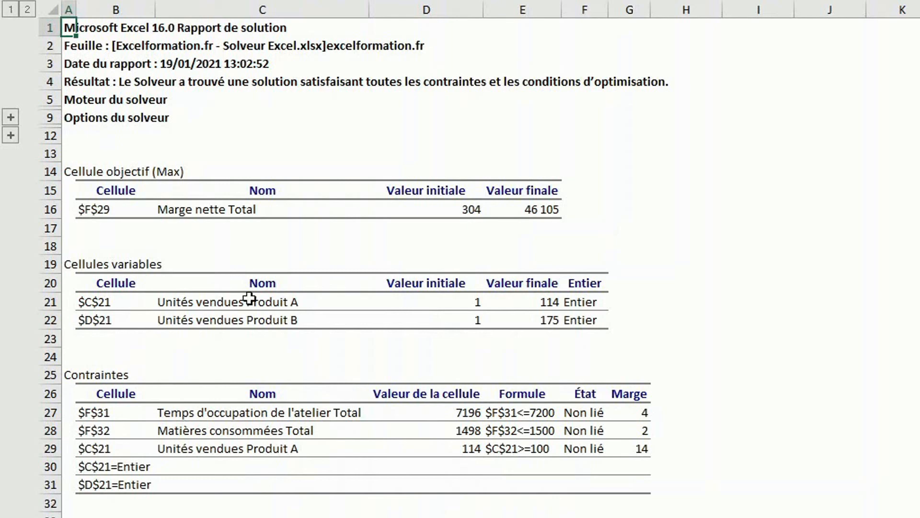
{"action": "left_click", "coordinate": [10, 136]}
{"action": "left_click", "coordinate": [10, 117]}
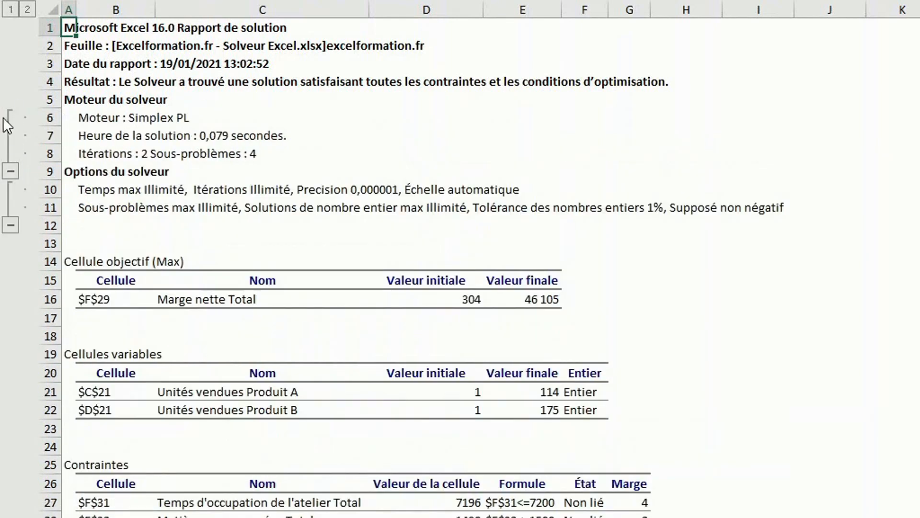